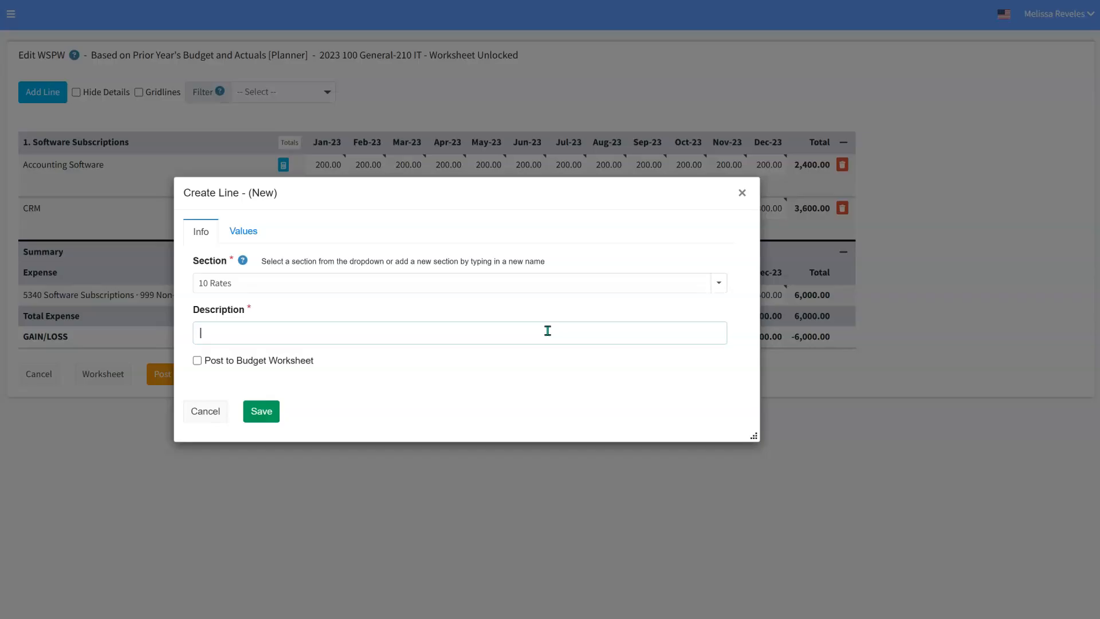
# Step: Describe the new 10 Rates line as User License, fill every month with an amount of 5, and save it
pyautogui.write('User License')
pyautogui.click(255, 237)
pyautogui.click(289, 331)
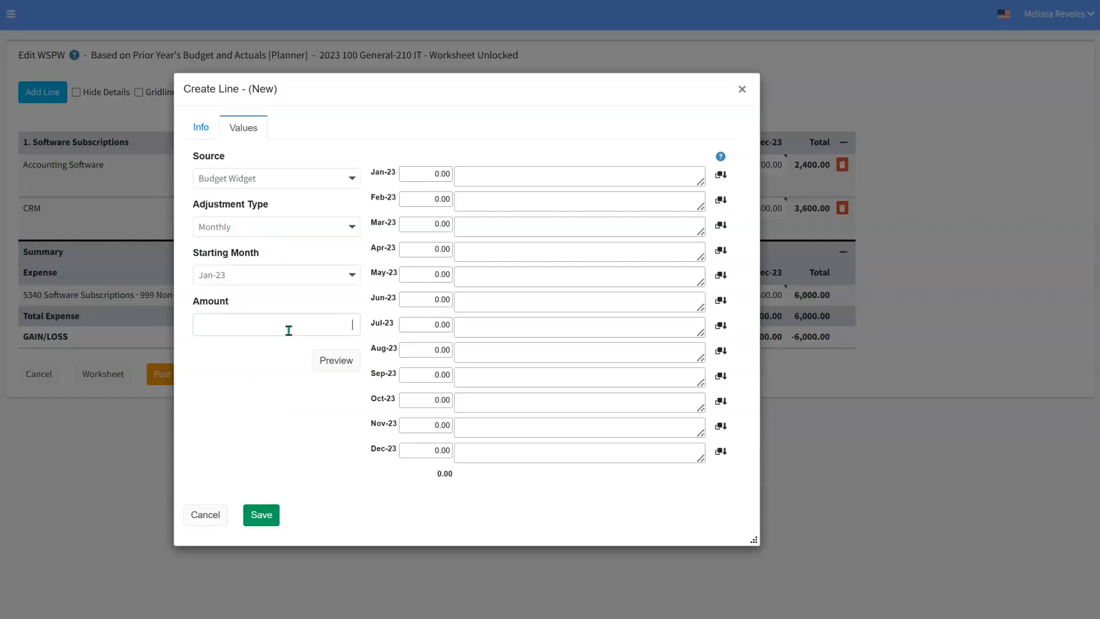
pyautogui.write('5')
pyautogui.click(336, 360)
pyautogui.click(264, 518)
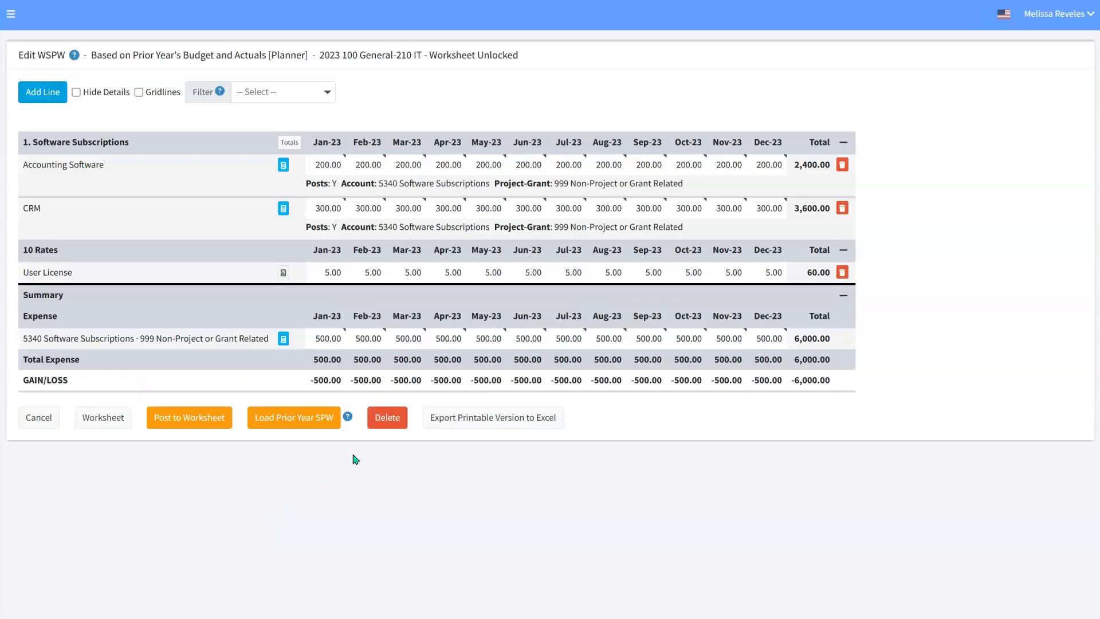
# Step: Add a line described as Users in section 20 Quantities and fill every month with an amount of 80
pyautogui.click(39, 94)
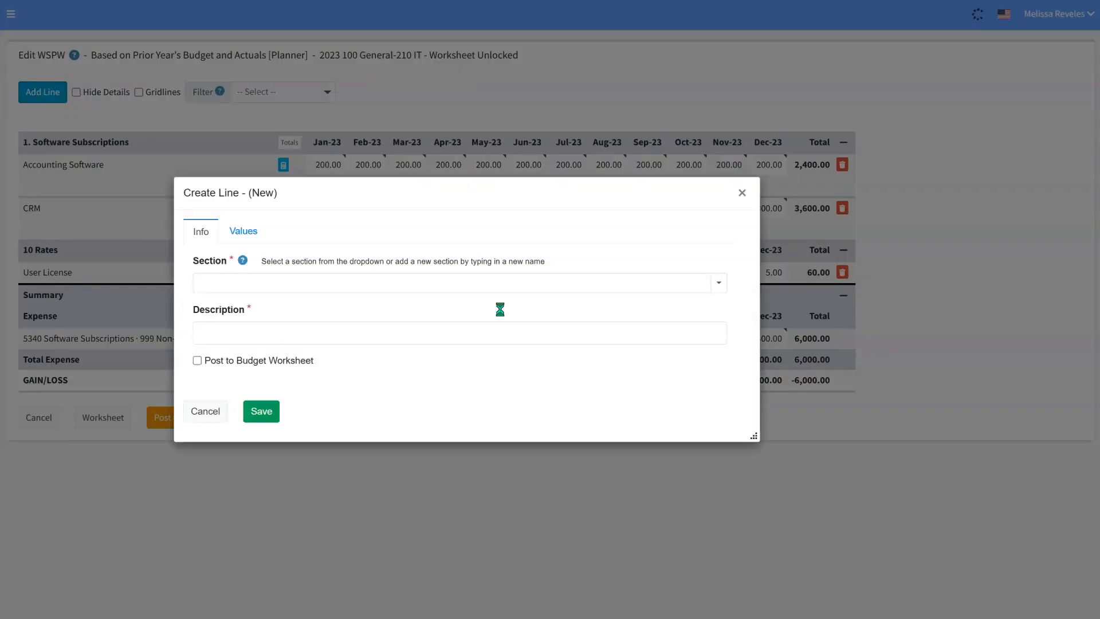
pyautogui.click(718, 282)
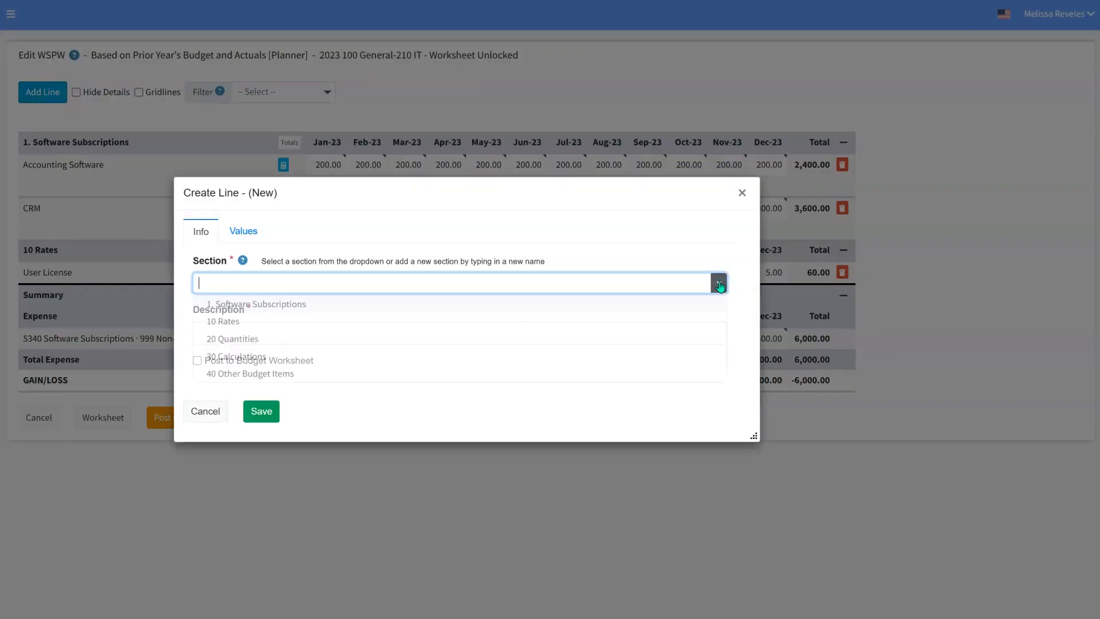
pyautogui.click(329, 339)
pyautogui.write('Users')
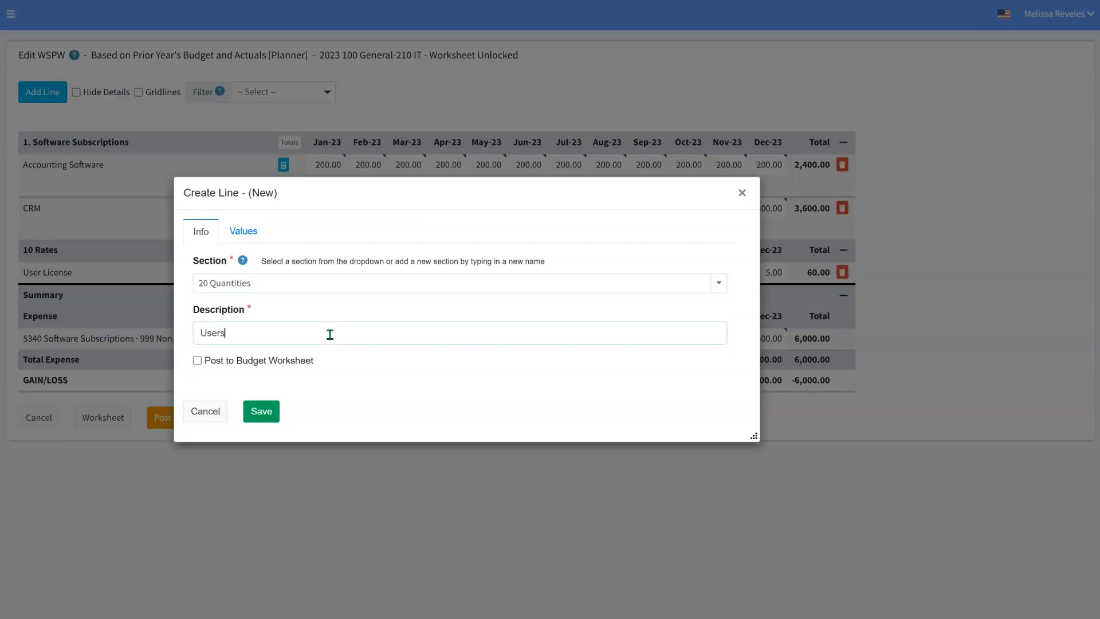
pyautogui.click(248, 232)
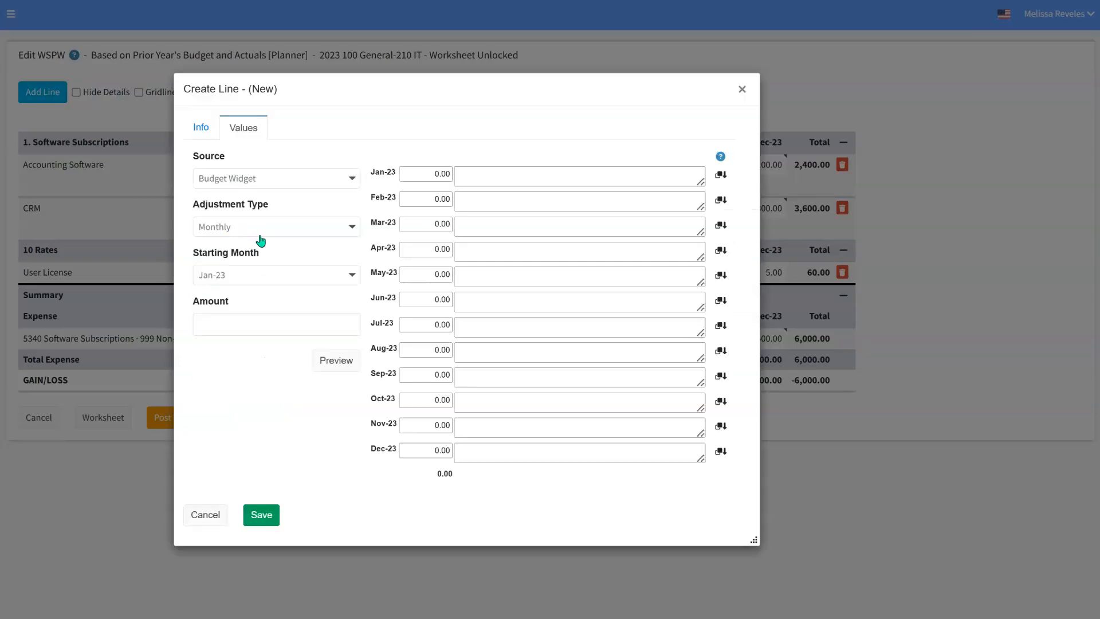
pyautogui.click(287, 330)
pyautogui.write('80')
pyautogui.click(334, 359)
# Step: Set the Users quantity to 100 for Jun-23, Jul-23 and Aug-23, and save the line
pyautogui.press('BackSpace')
pyautogui.write('10')
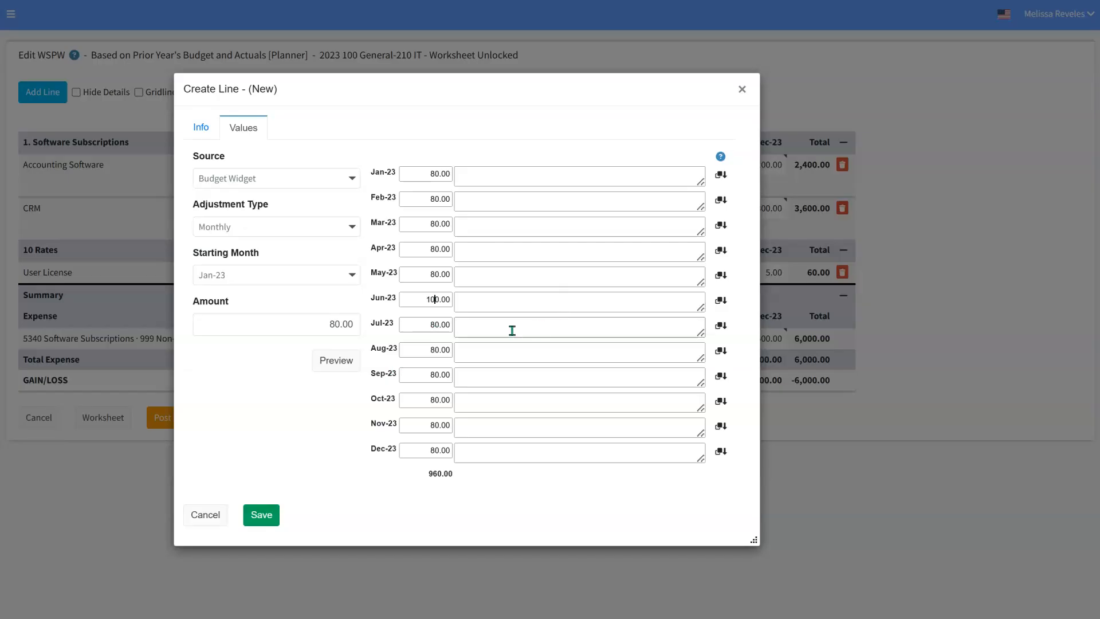
pyautogui.click(435, 325)
pyautogui.write('10')
pyautogui.click(435, 350)
pyautogui.press('BackSpace')
pyautogui.write('10')
pyautogui.click(265, 517)
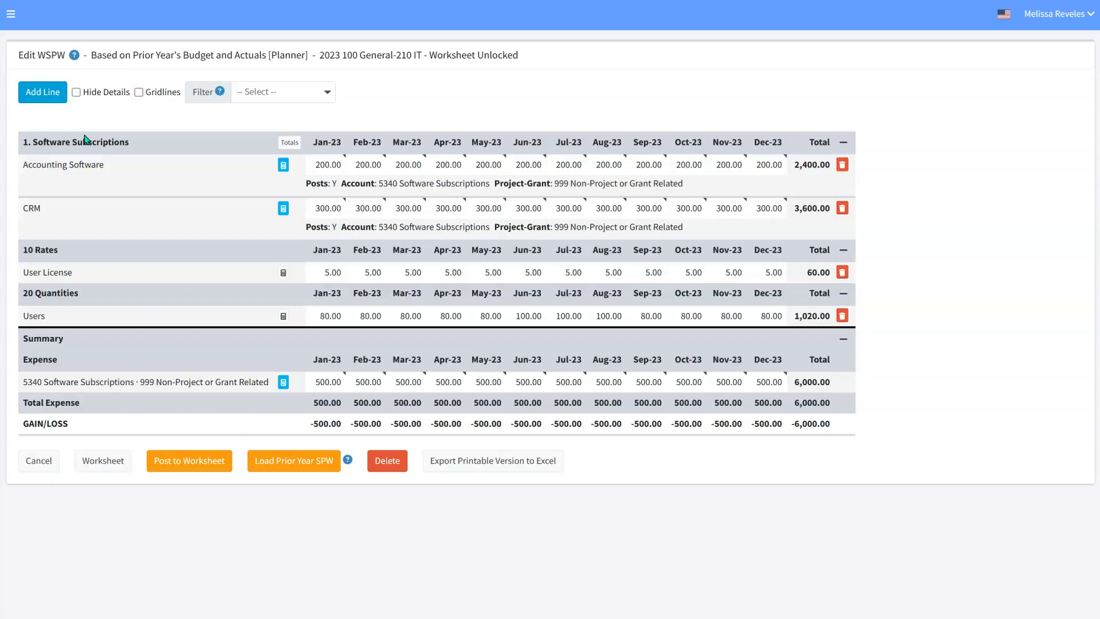
# Step: Start a new line in section 30 Calculations with the description Total License Fees
pyautogui.click(51, 94)
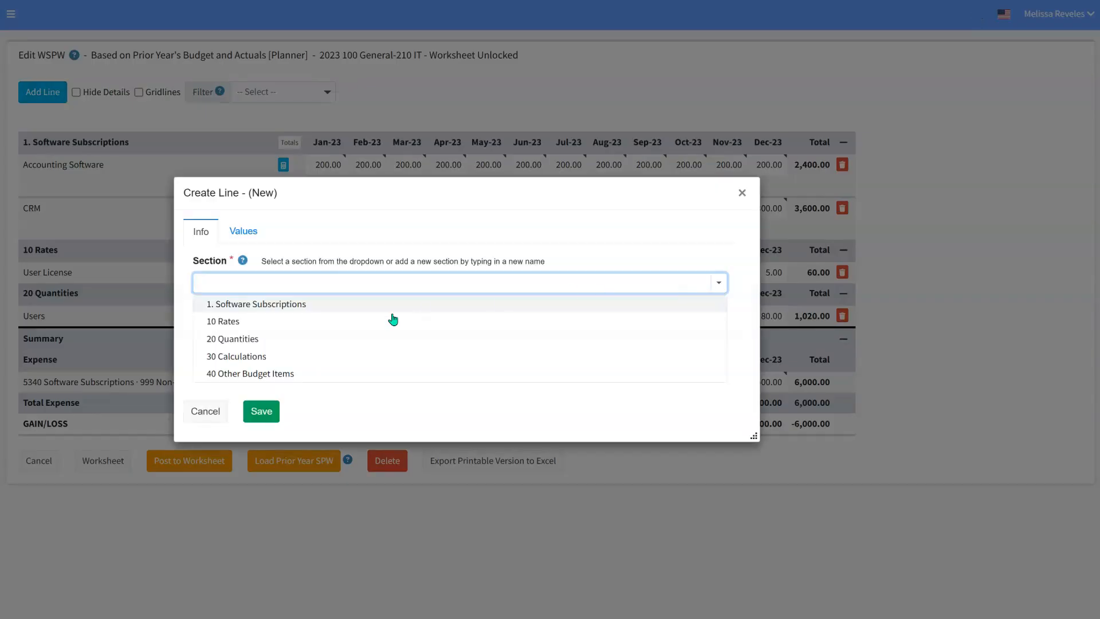
pyautogui.click(370, 359)
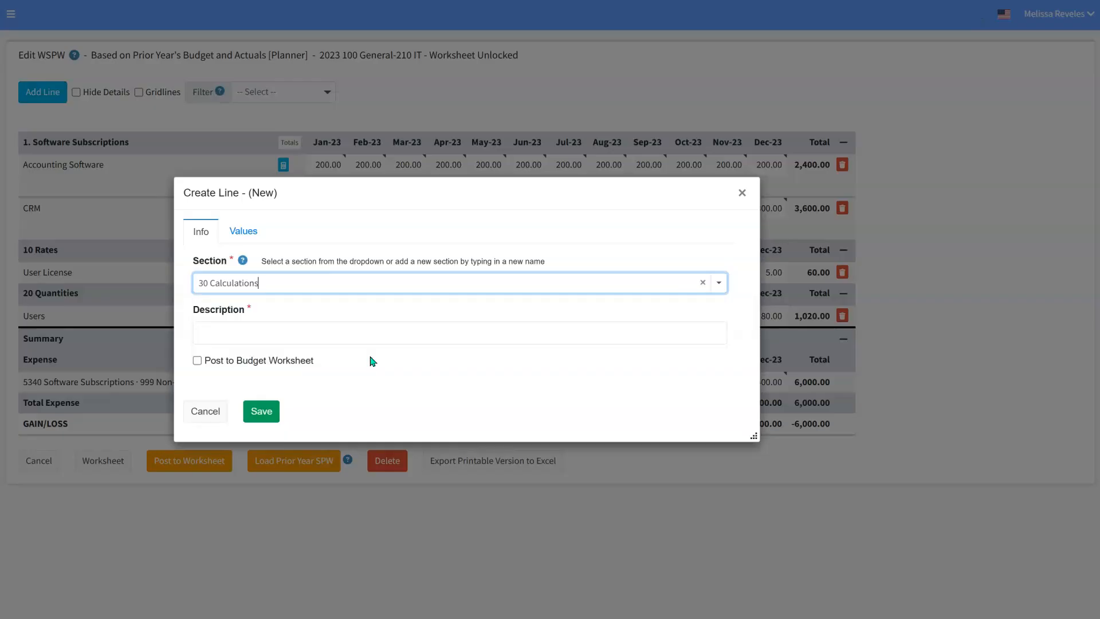
pyautogui.click(359, 337)
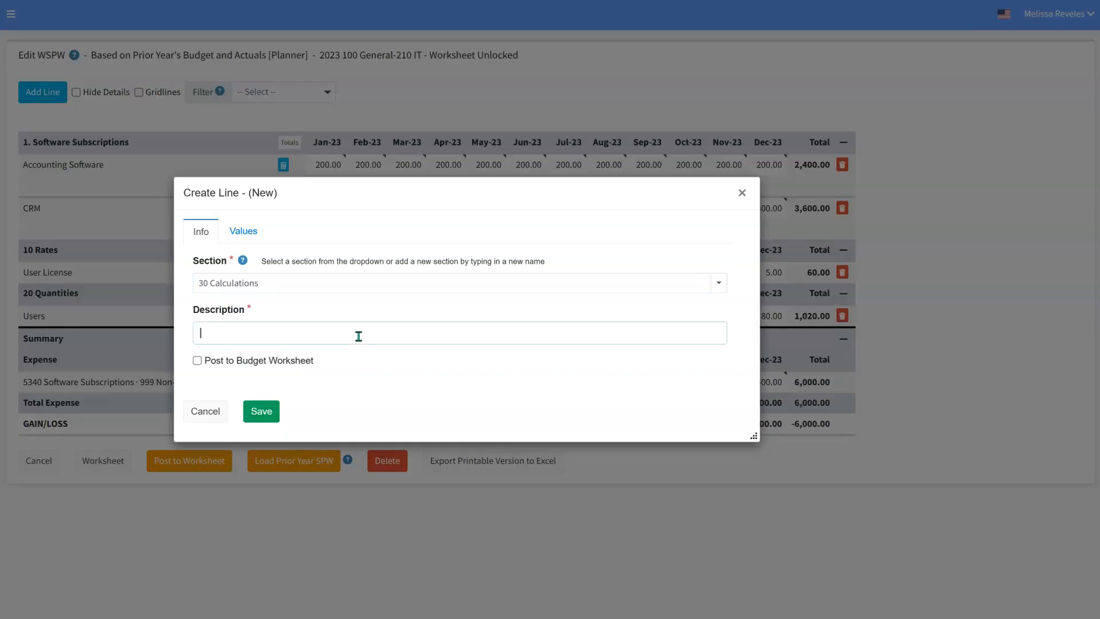
pyautogui.write('Total License Fees')
# Step: Set the Total License Fees line to post to the budget worksheet under 5340 Software Subscriptions and project-grant 999 Non-Project or Grant Related
pyautogui.click(282, 361)
pyautogui.click(323, 386)
pyautogui.write('soft')
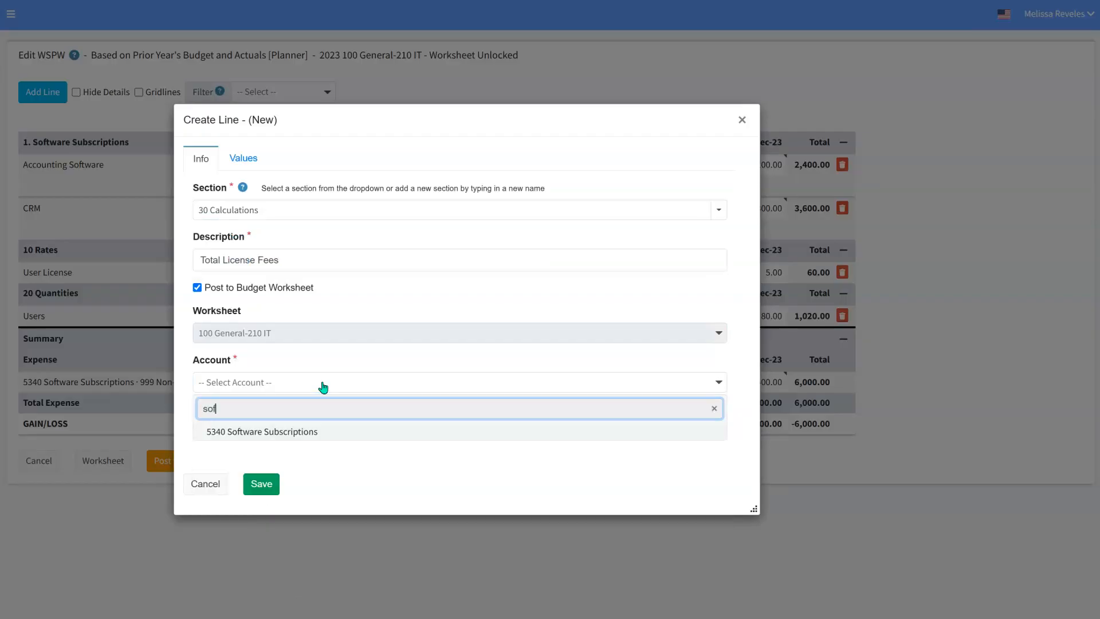
pyautogui.click(294, 431)
pyautogui.click(300, 433)
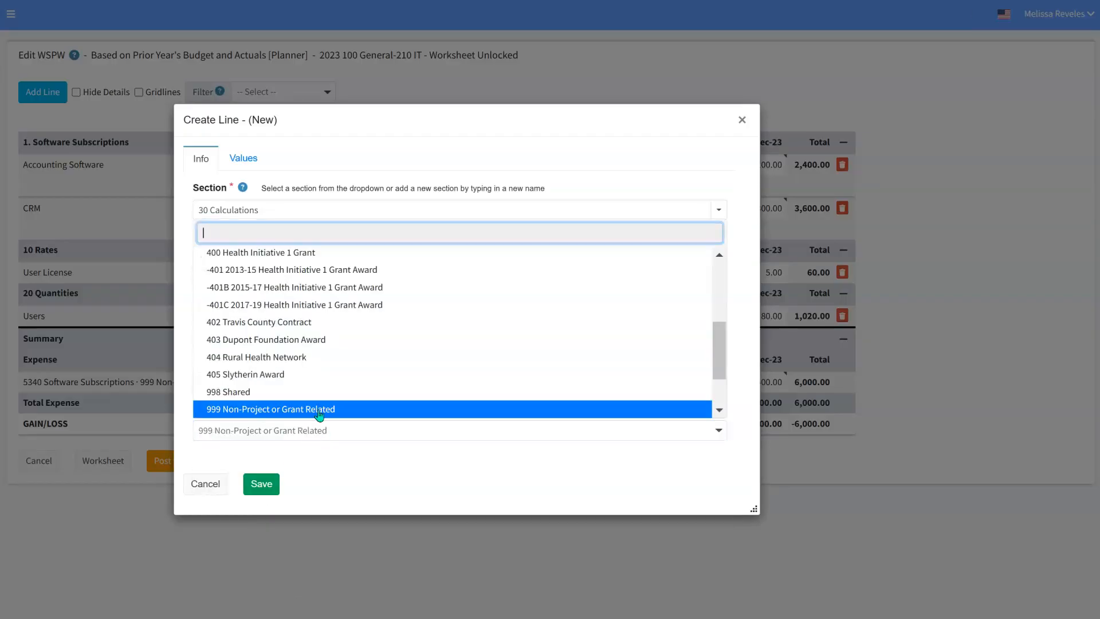
pyautogui.click(319, 409)
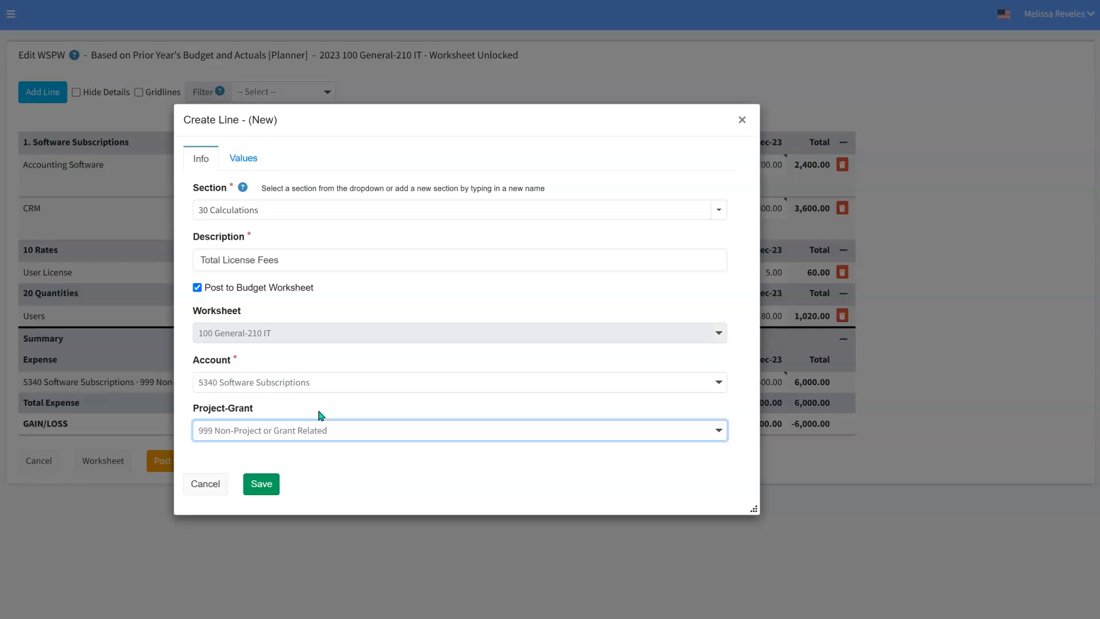
# Step: Use Formula as the Total License Fees source, build the formula [User License] * [Users], and preview the monthly values
pyautogui.click(252, 162)
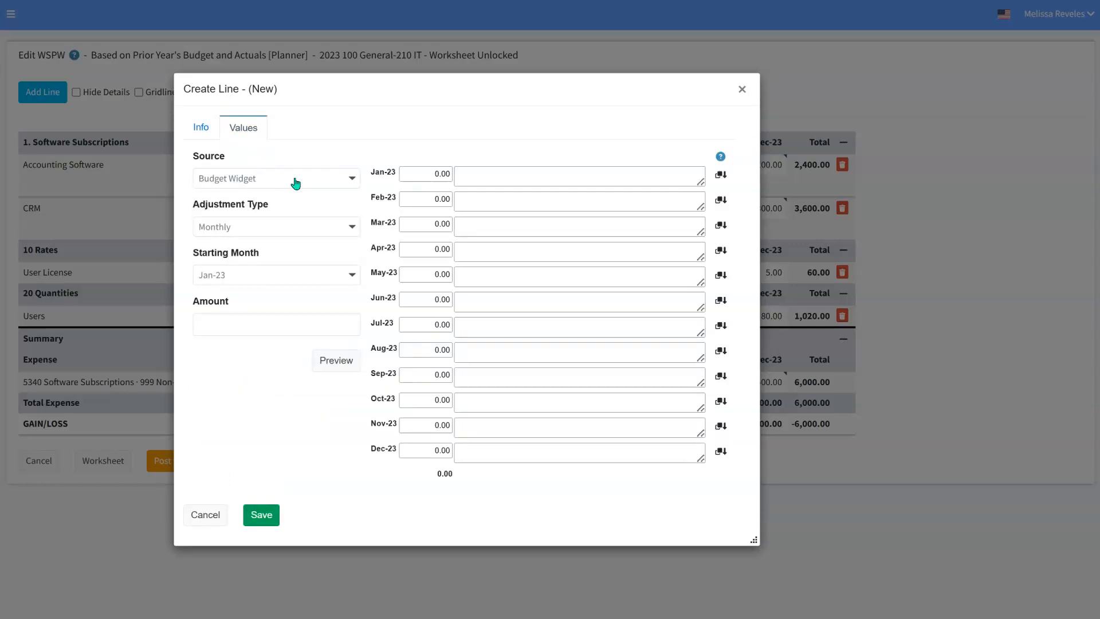
pyautogui.click(296, 182)
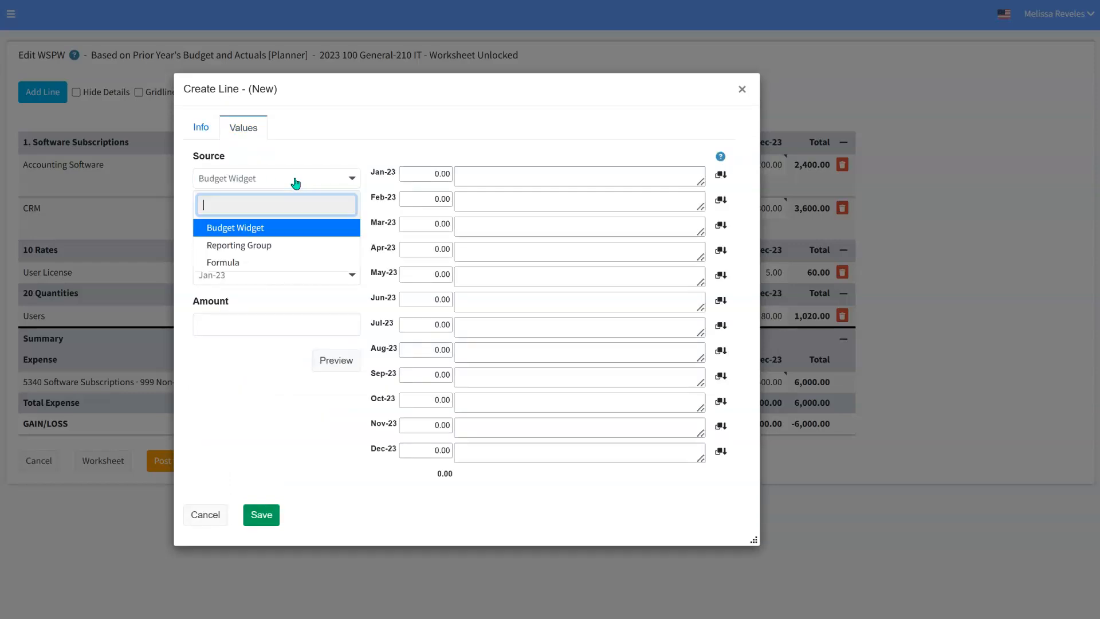
pyautogui.click(268, 264)
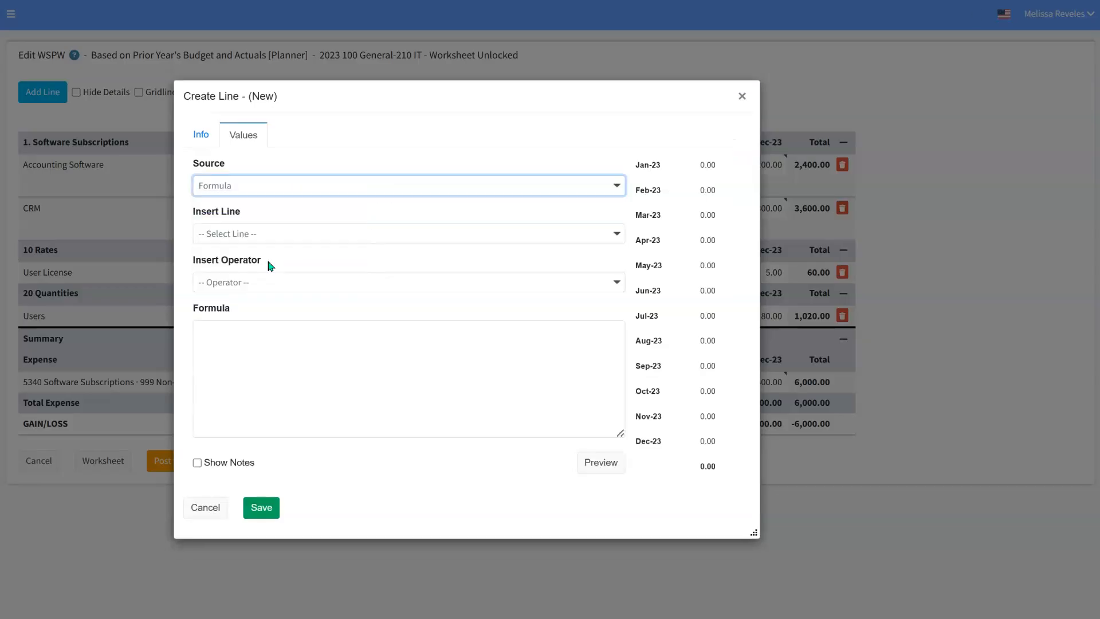
pyautogui.click(291, 239)
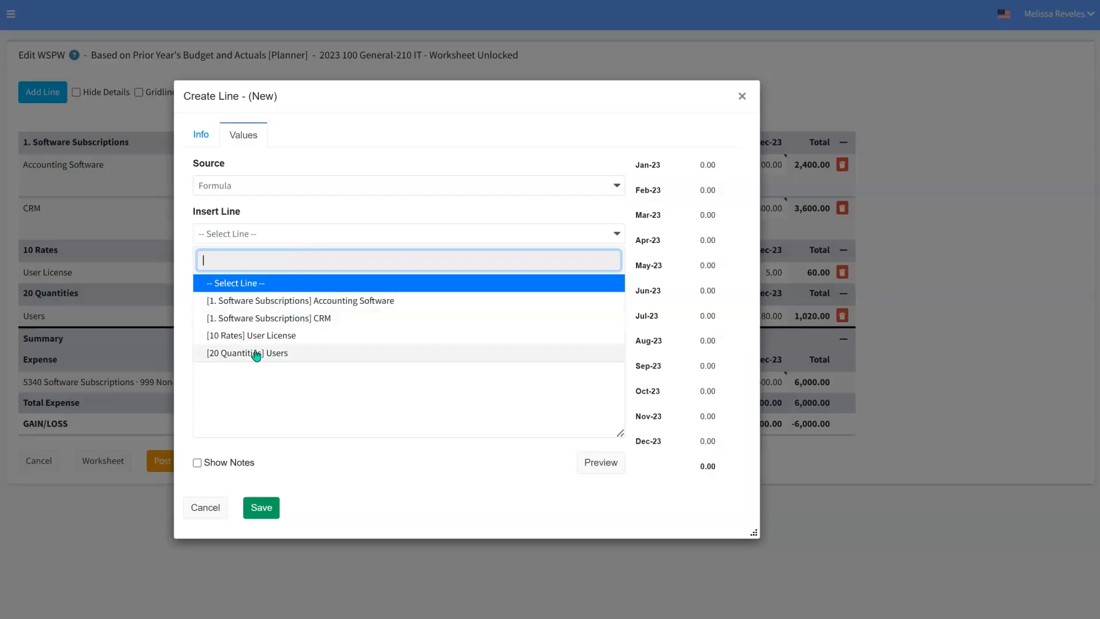
pyautogui.click(291, 338)
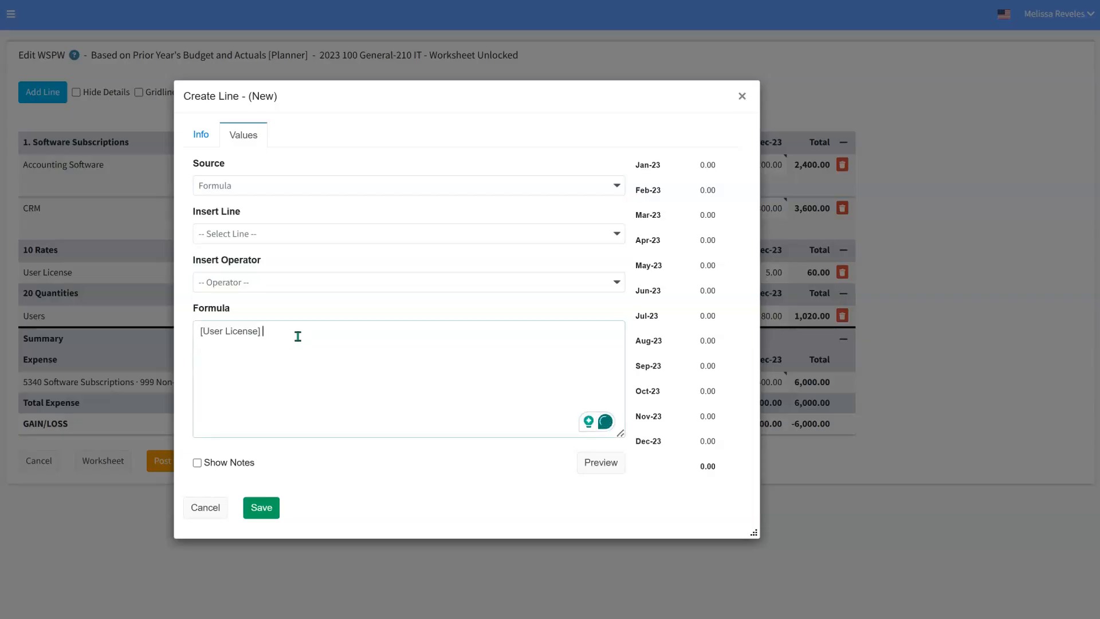
pyautogui.click(307, 288)
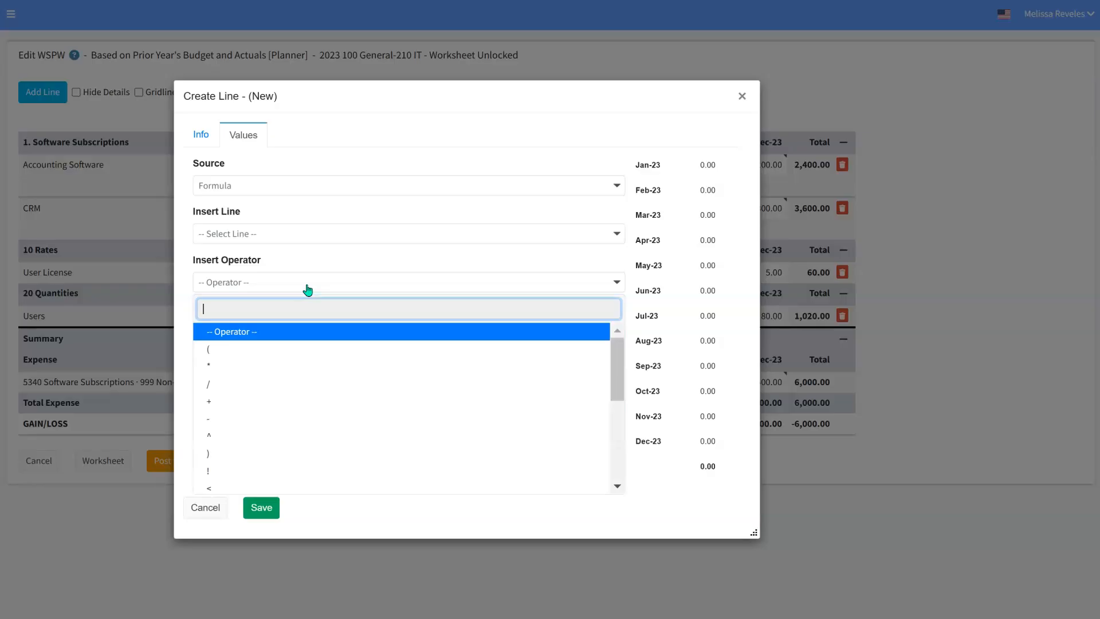
pyautogui.click(283, 362)
pyautogui.click(279, 234)
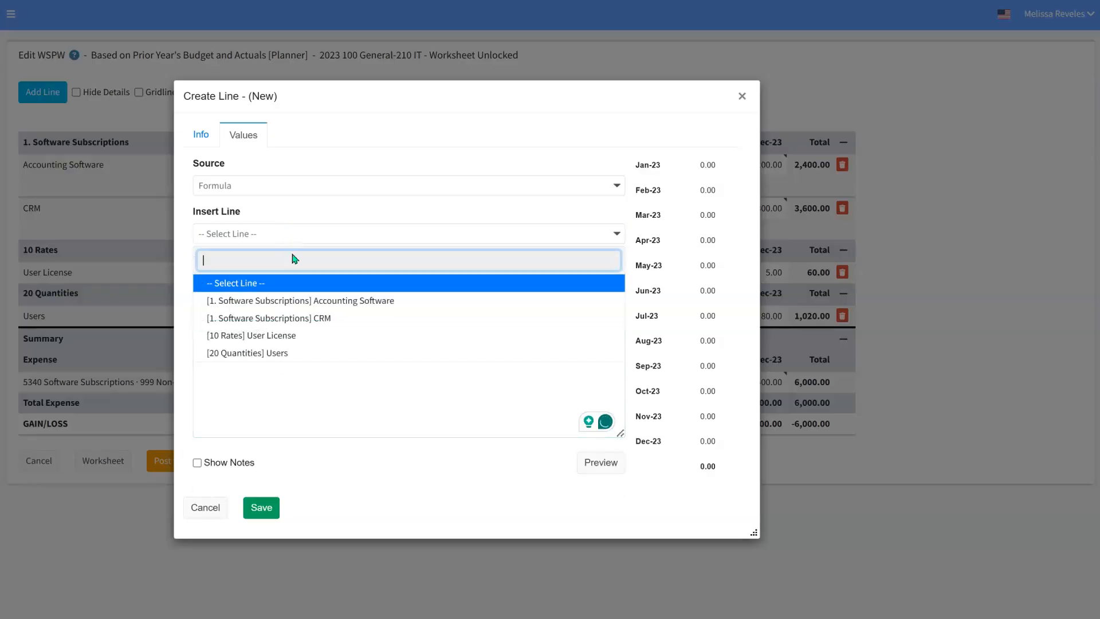
pyautogui.click(282, 354)
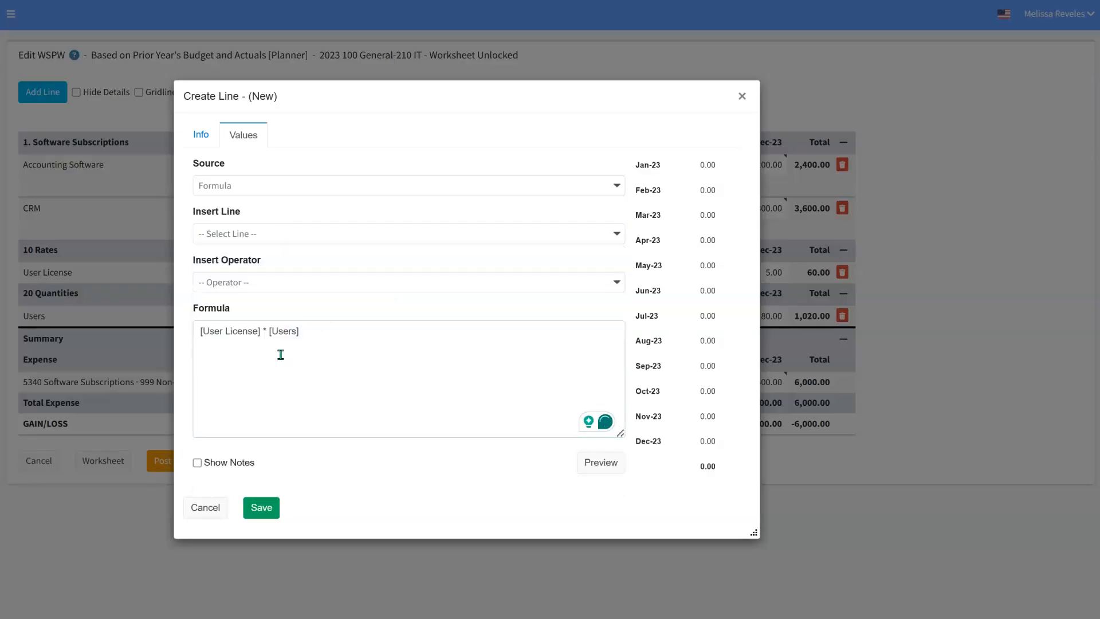
pyautogui.click(589, 468)
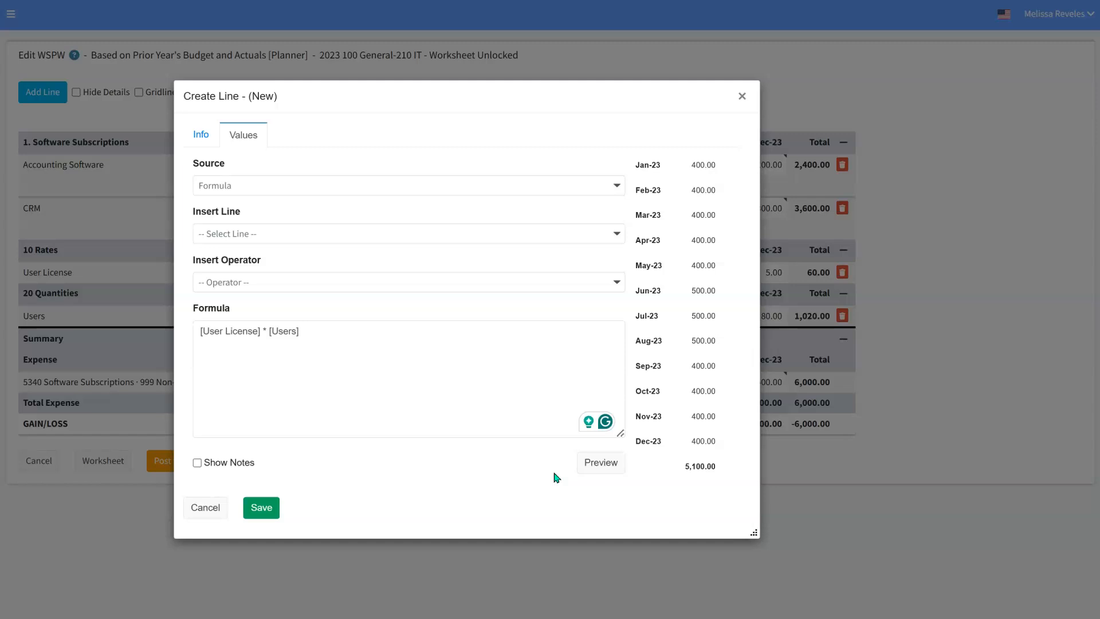
# Step: Show the notes, add the Jun-23 note "Additional 20 Users", and save the Total License Fees line
pyautogui.click(237, 462)
pyautogui.click(531, 310)
pyautogui.write('Additional ')
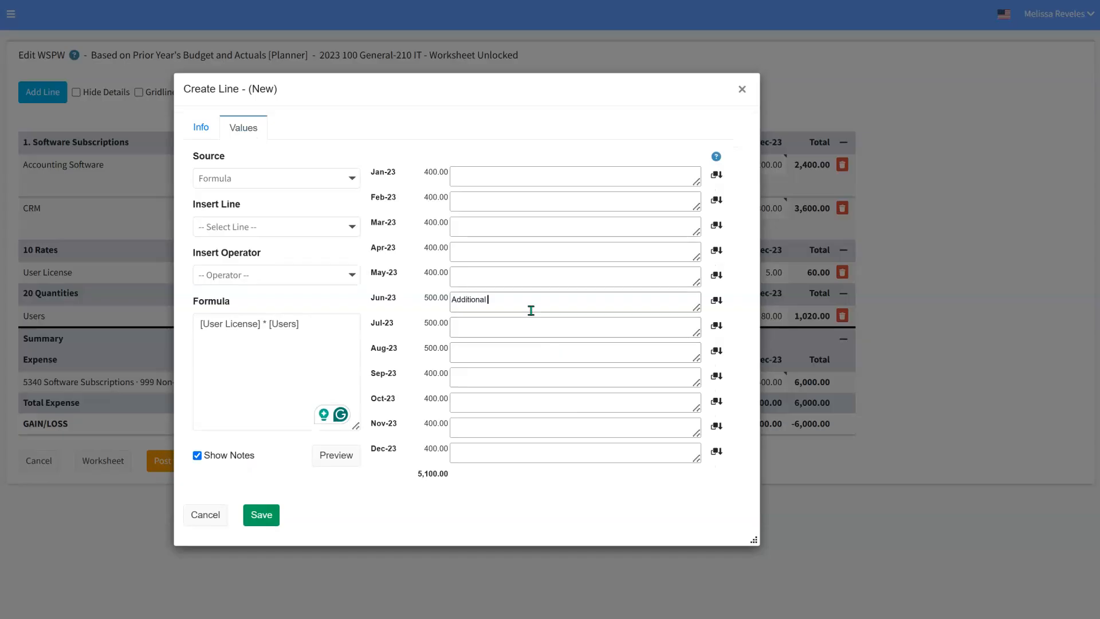
pyautogui.write('20 Users')
pyautogui.click(265, 522)
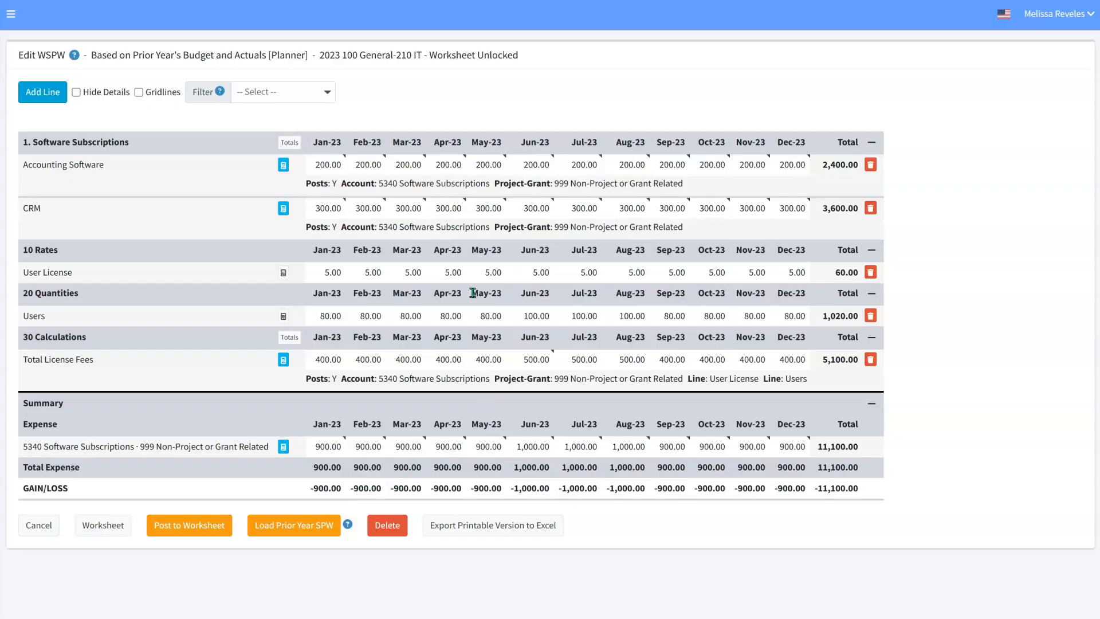
# Step: Change the User License rate to 5.50 for every month and save the line
pyautogui.click(284, 274)
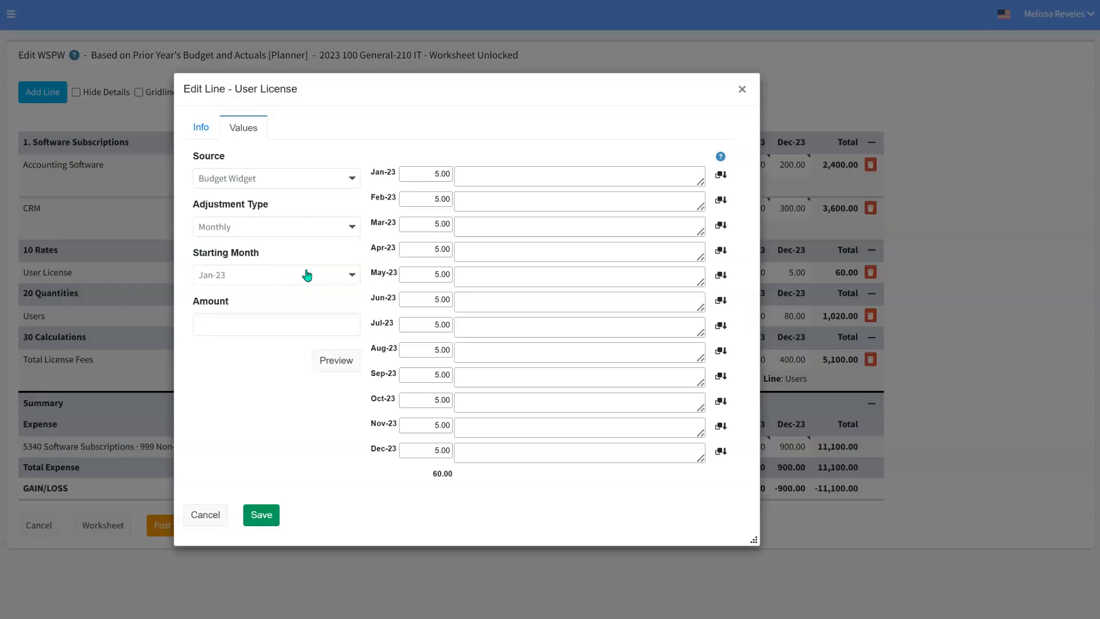
pyautogui.click(270, 325)
pyautogui.write('5.50')
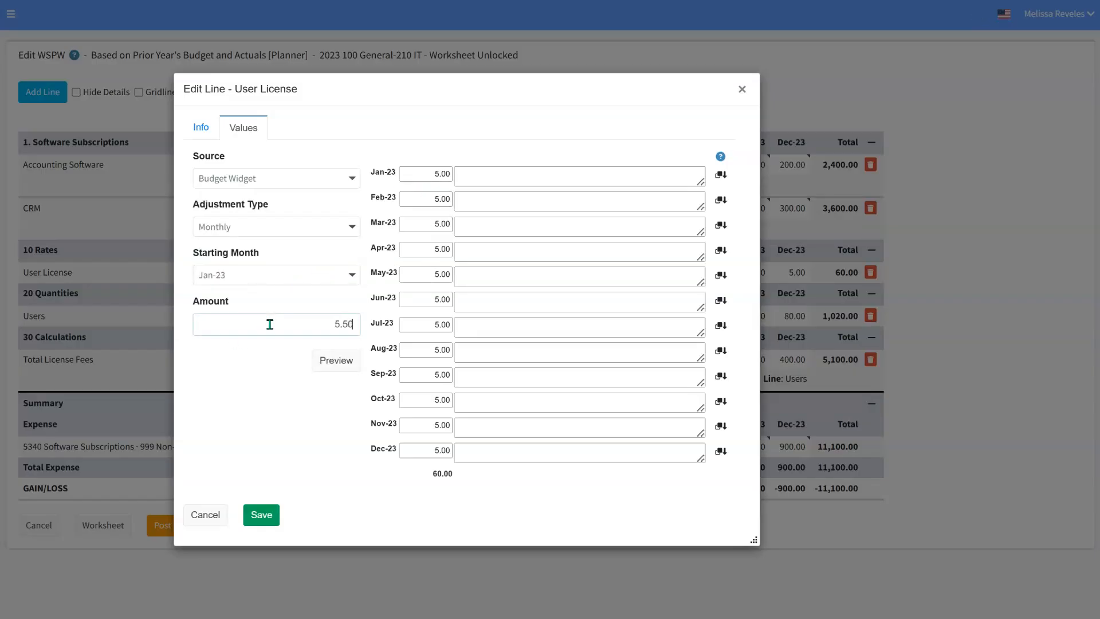
pyautogui.click(324, 371)
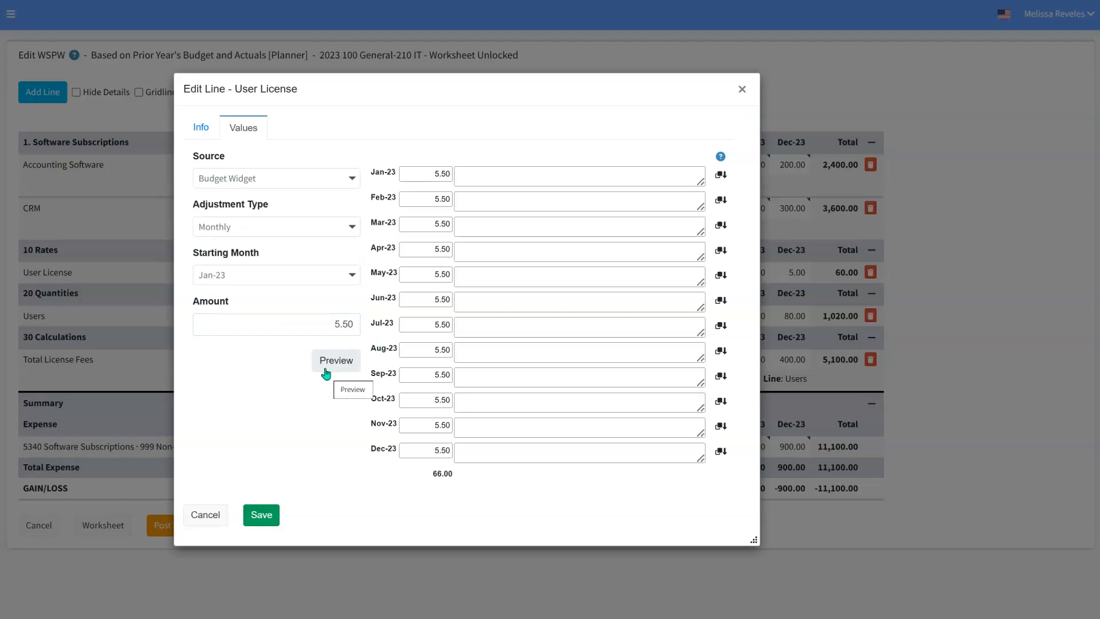
pyautogui.click(259, 515)
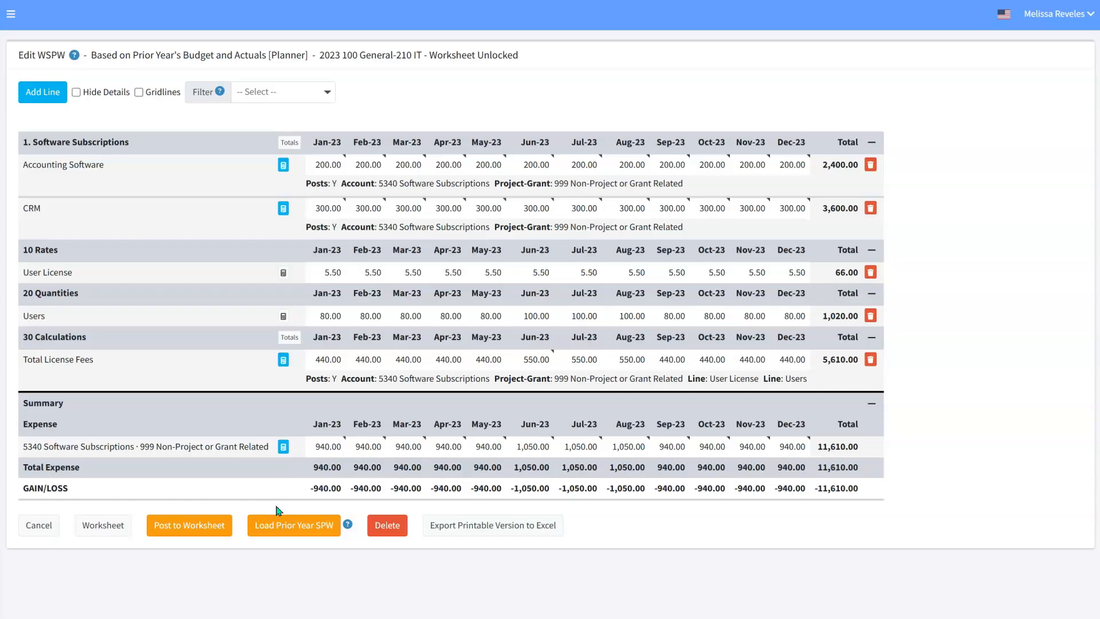